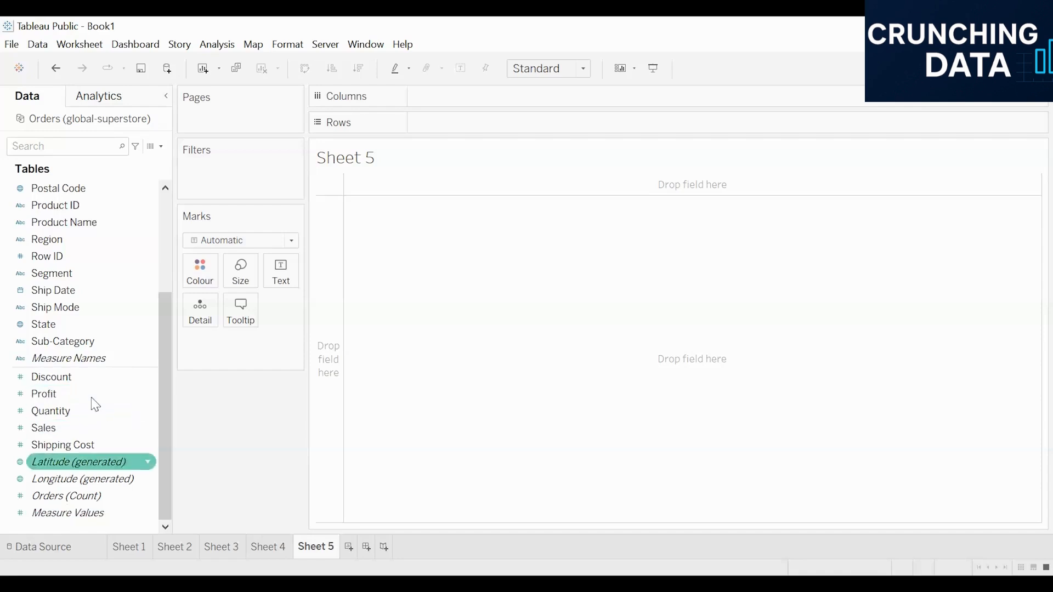
# - Build a continuous line chart of Sales by year of Order Date on Sheet 5
pyautogui.scroll(3, 104, 241)
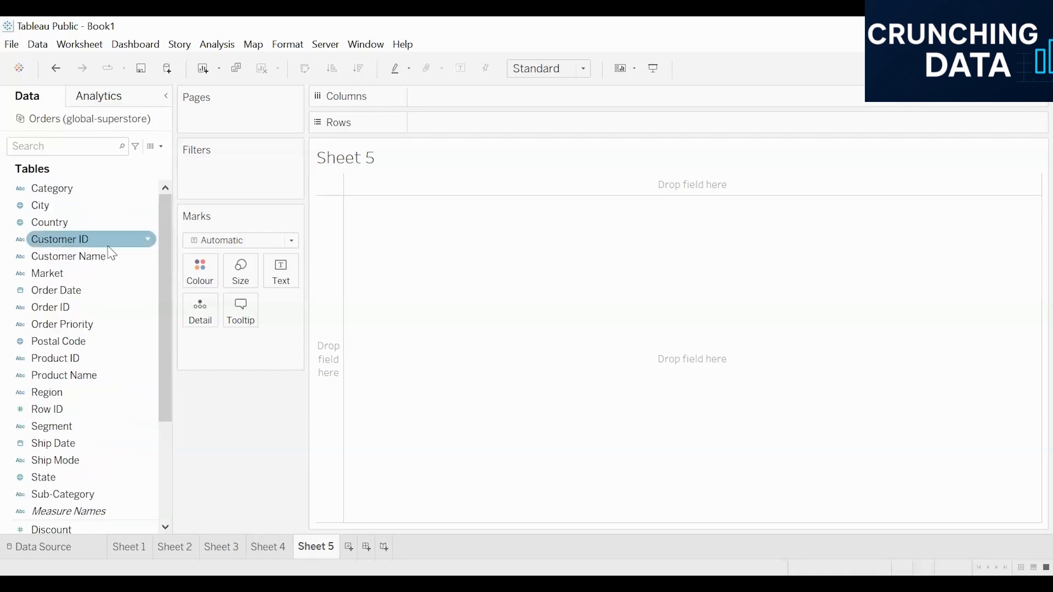
pyautogui.doubleClick(68, 291)
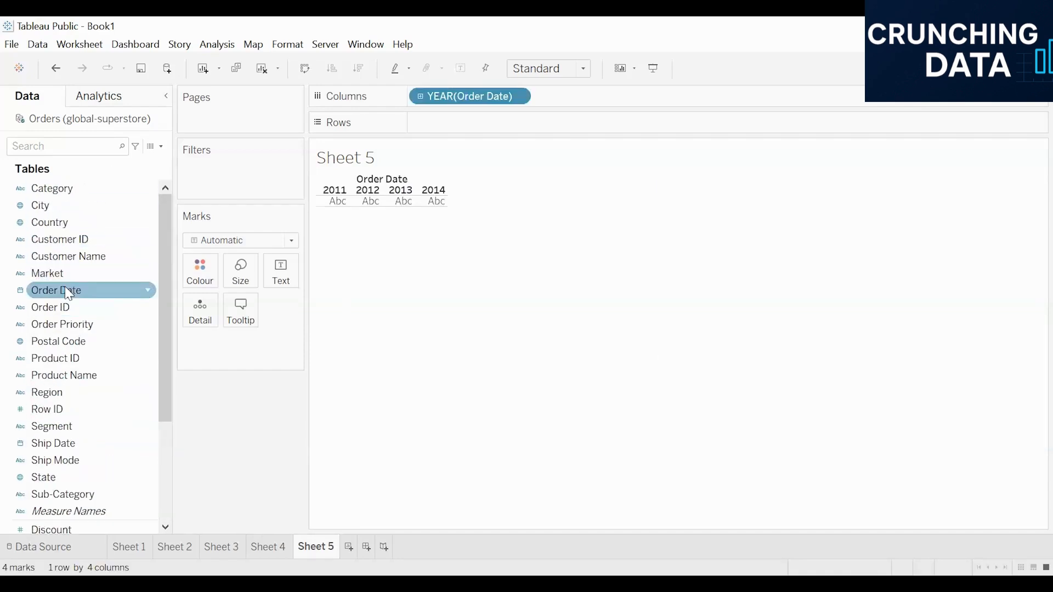
pyautogui.scroll(-3, 76, 285)
pyautogui.doubleClick(54, 429)
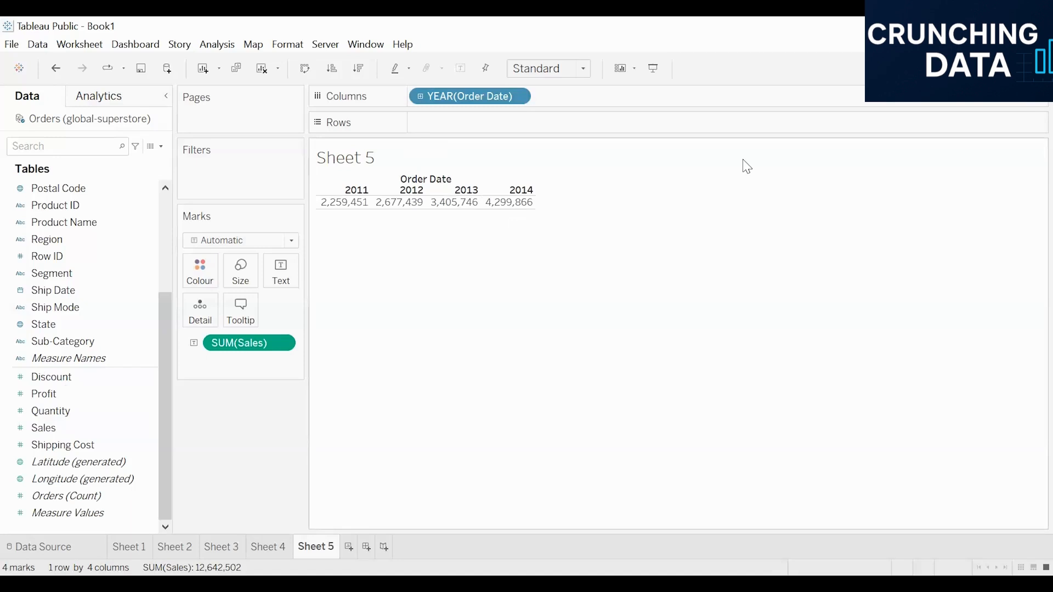
pyautogui.click(1018, 68)
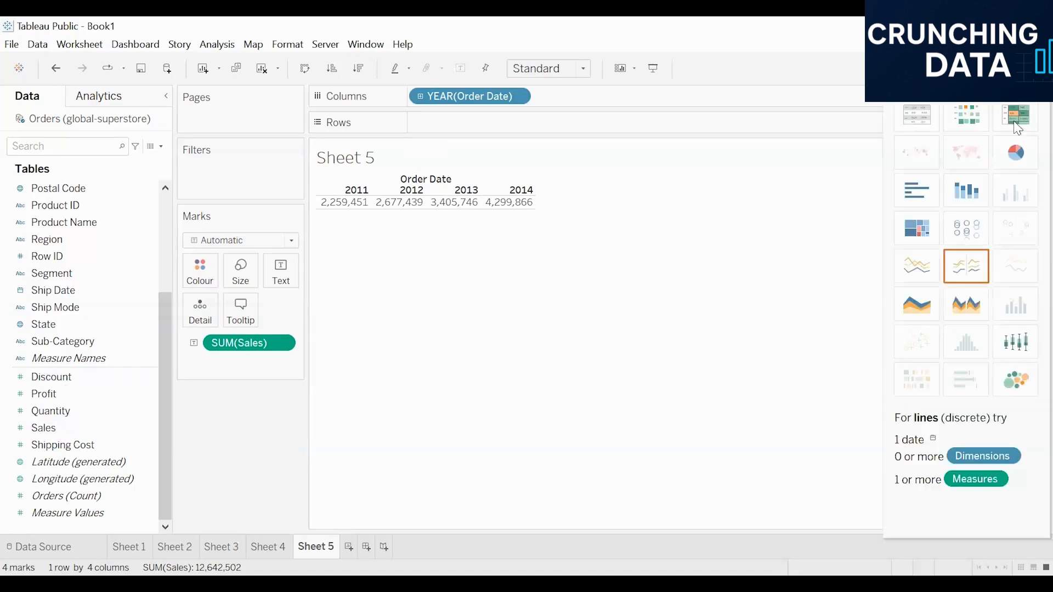
pyautogui.click(926, 277)
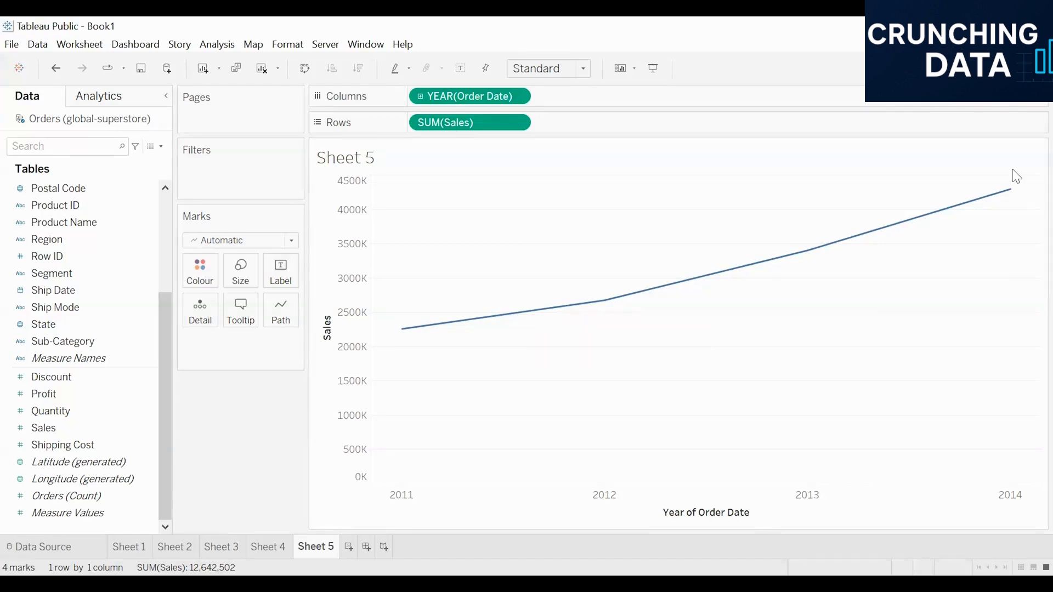
# - Drill Order Date down to quarters and add a linear trend line to the Sales chart
pyautogui.click(420, 97)
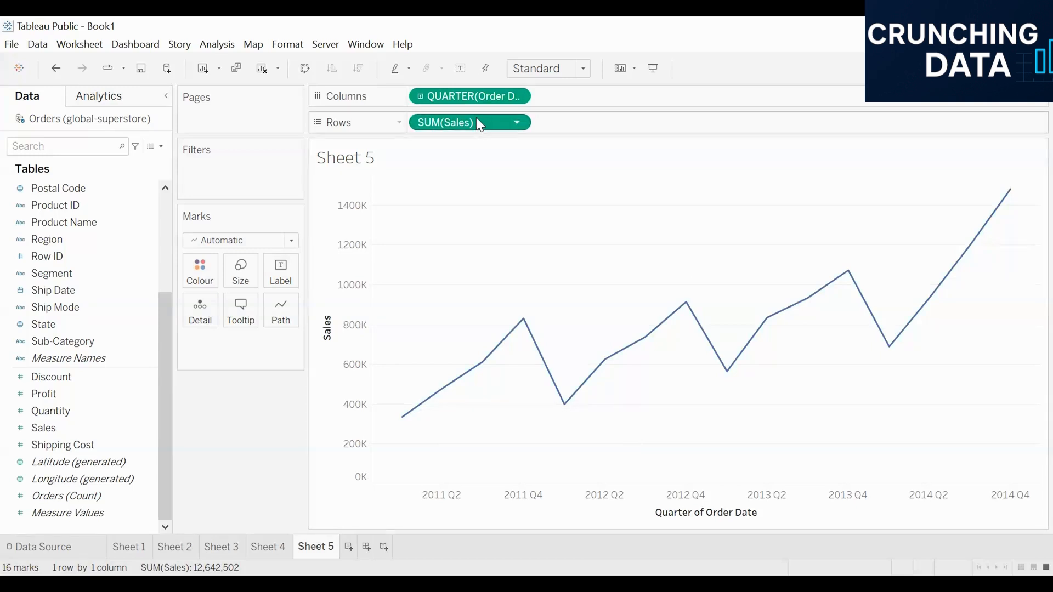
pyautogui.click(112, 99)
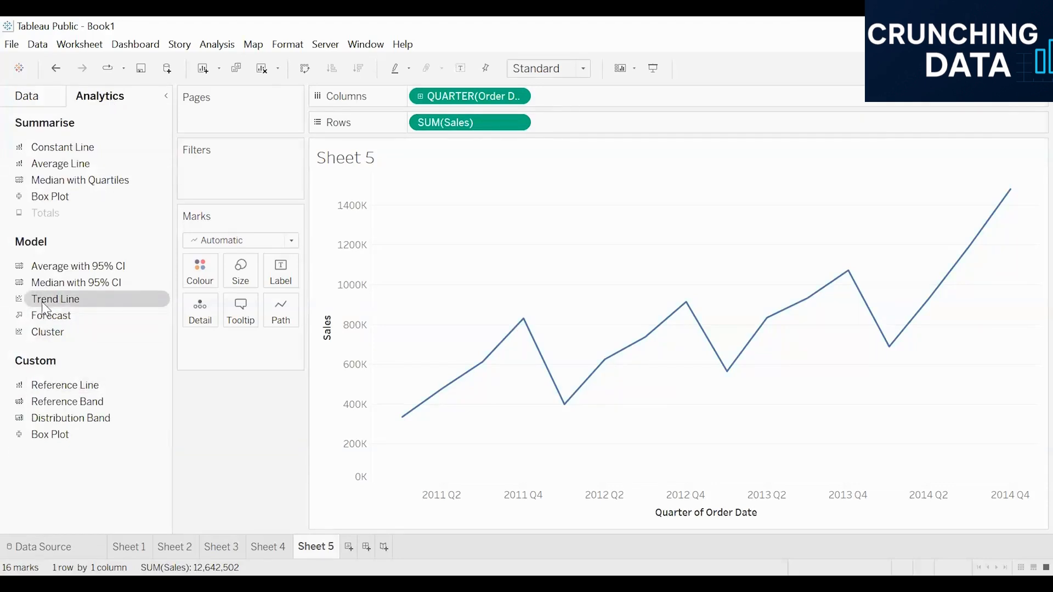
pyautogui.moveTo(46, 308); pyautogui.dragTo(436, 200)
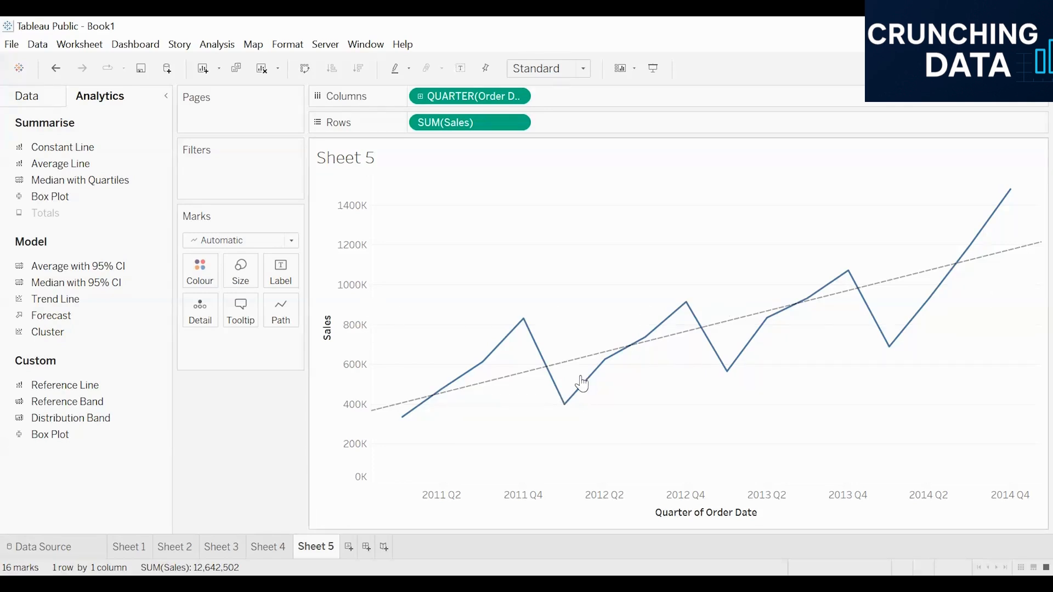
# - Examine the trend line's equation and statistics, and review its model types and options without changing them
pyautogui.moveTo(501, 382)
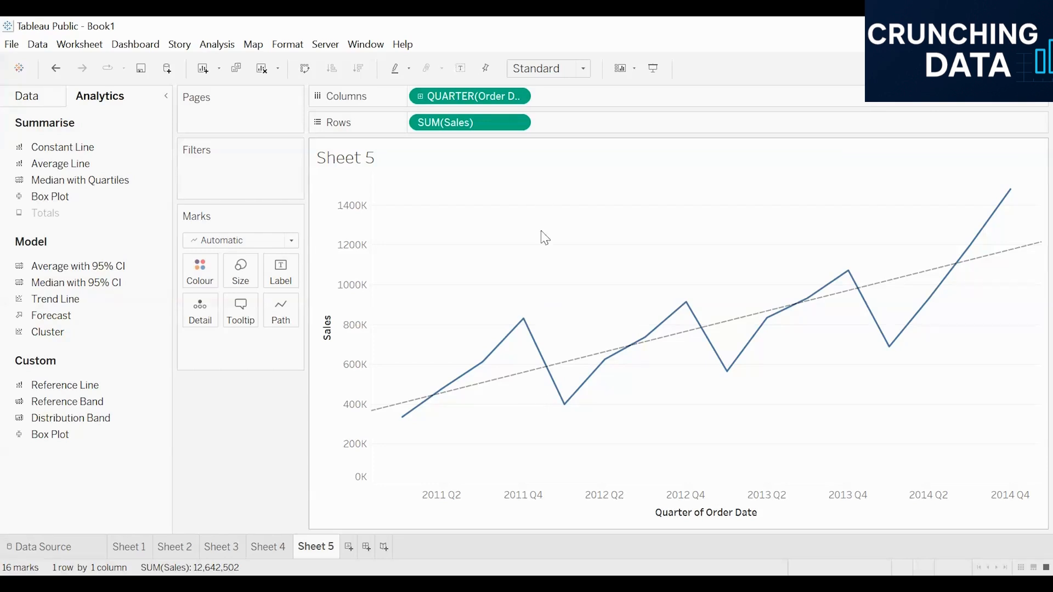
pyautogui.click(492, 387)
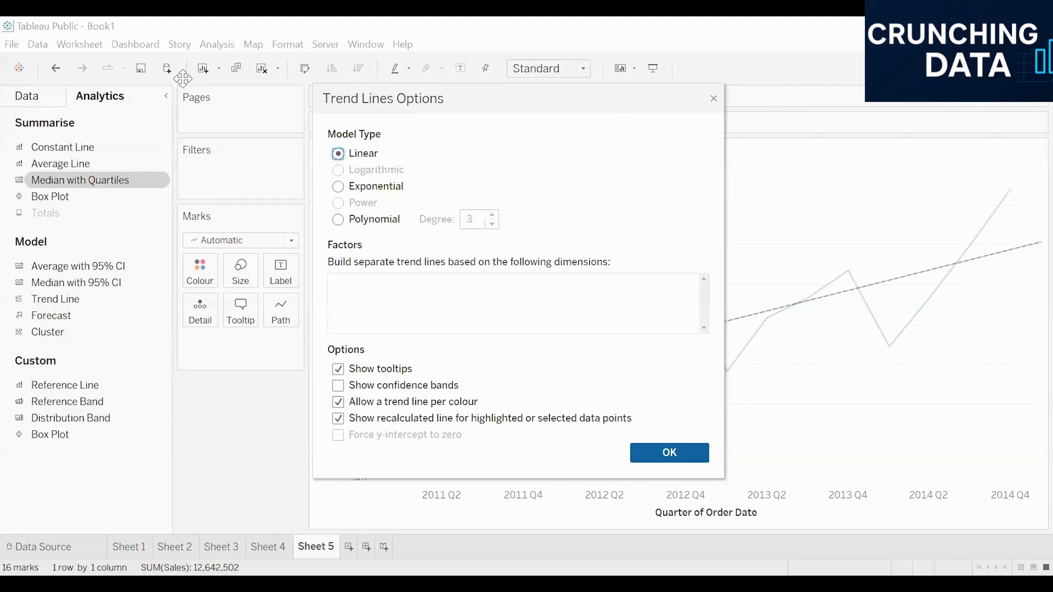
pyautogui.moveTo(452, 105); pyautogui.dragTo(182, 78)
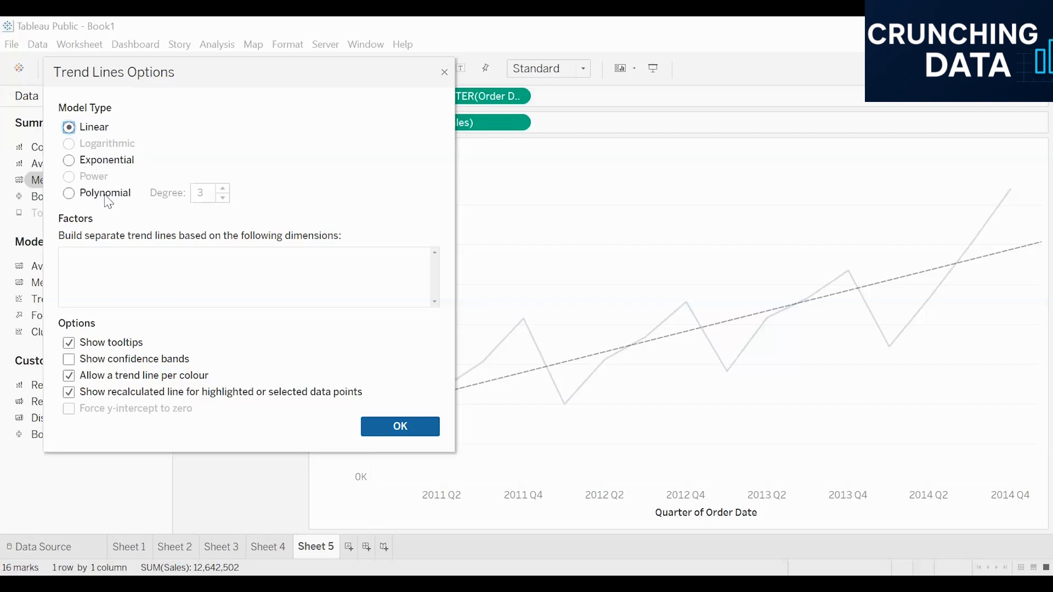
pyautogui.click(380, 435)
# - Bring up the trend line's formatting and try a visible line style for the sheet's grid lines
pyautogui.moveTo(665, 345)
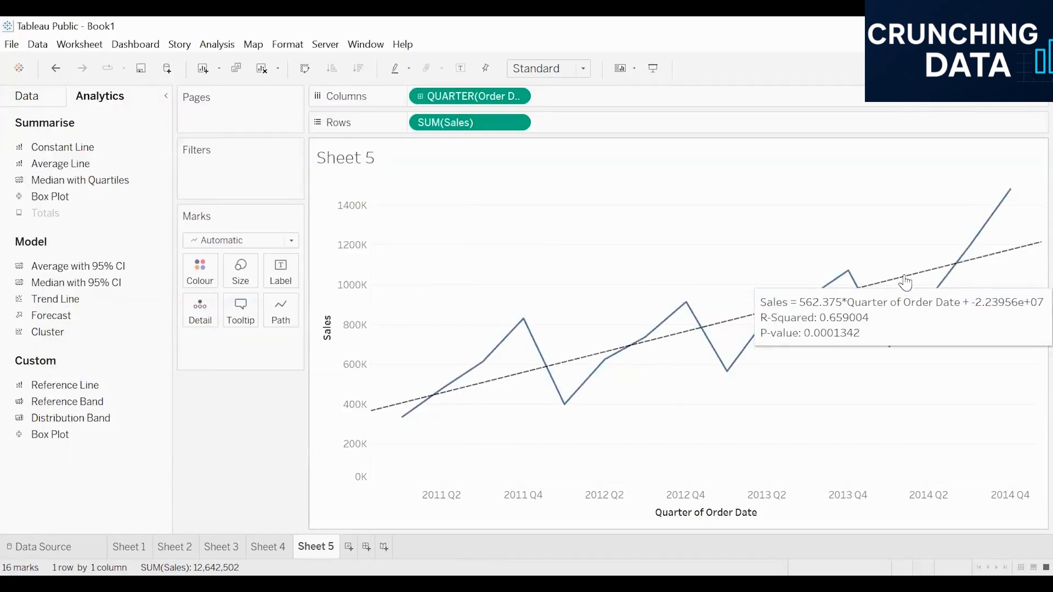
pyautogui.click(802, 299)
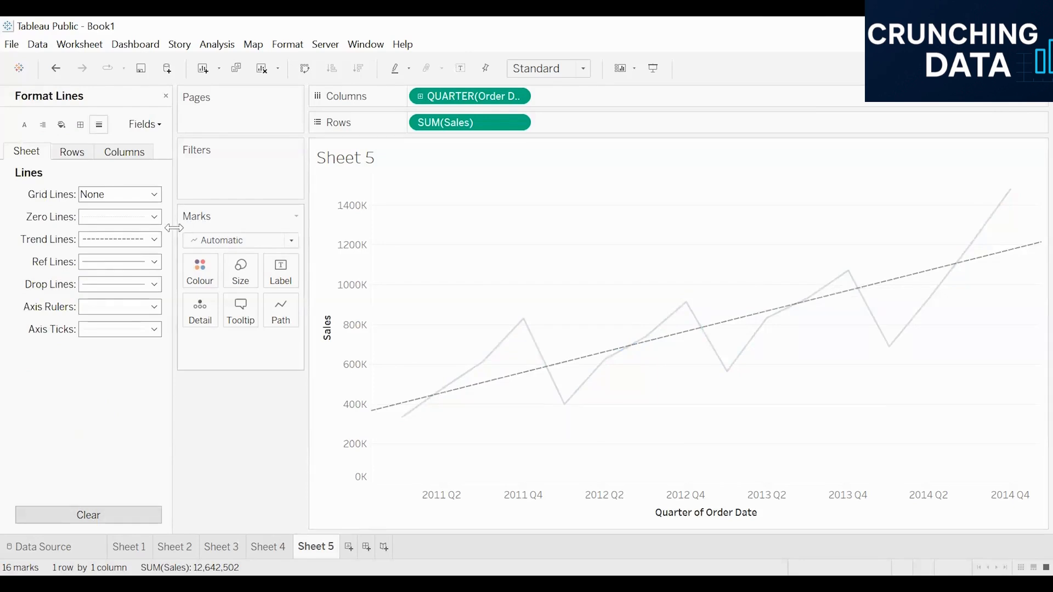
pyautogui.moveTo(605, 357)
pyautogui.click(120, 194)
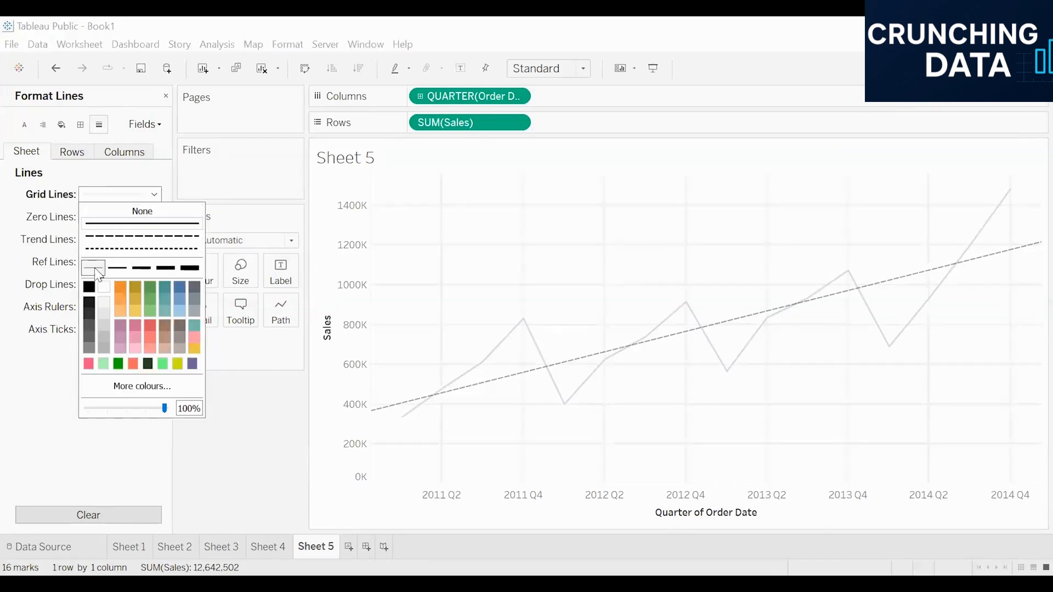
pyautogui.click(16, 259)
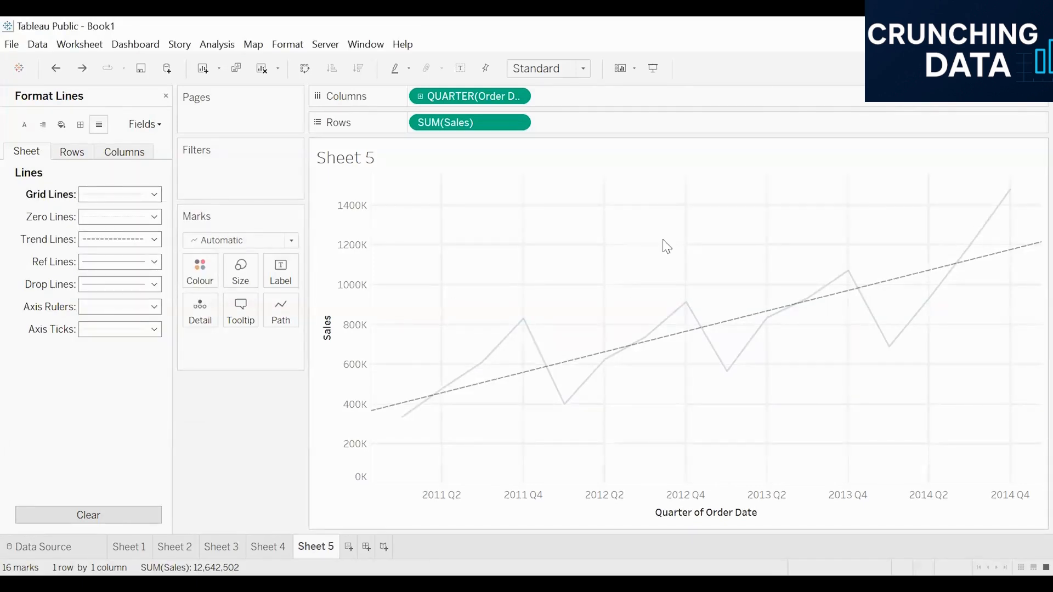
# - Format the trend line with the thickest line width and a dotted style
pyautogui.rightClick(572, 361)
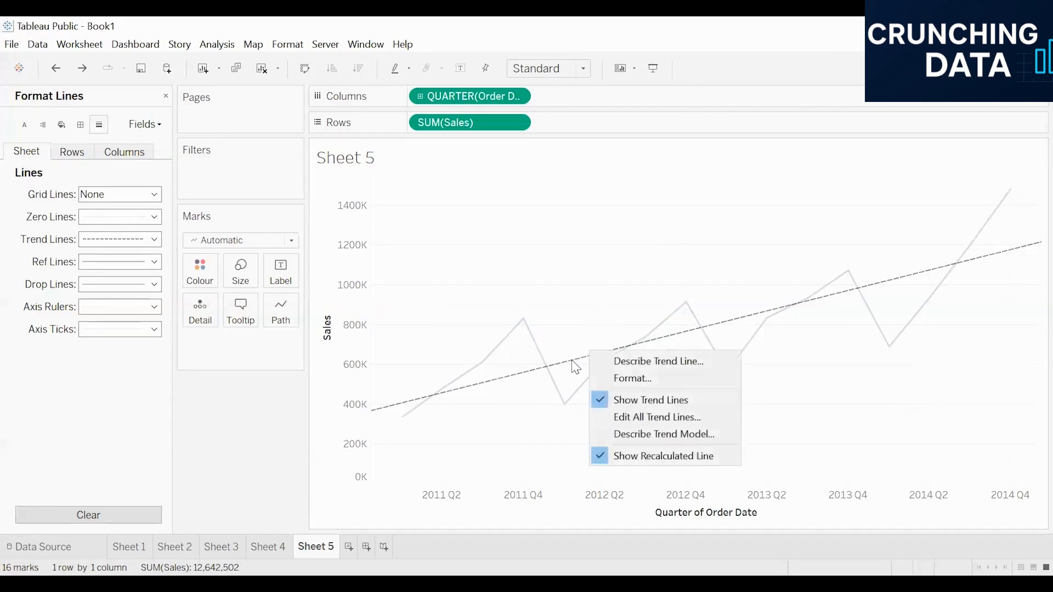
pyautogui.rightClick(486, 380)
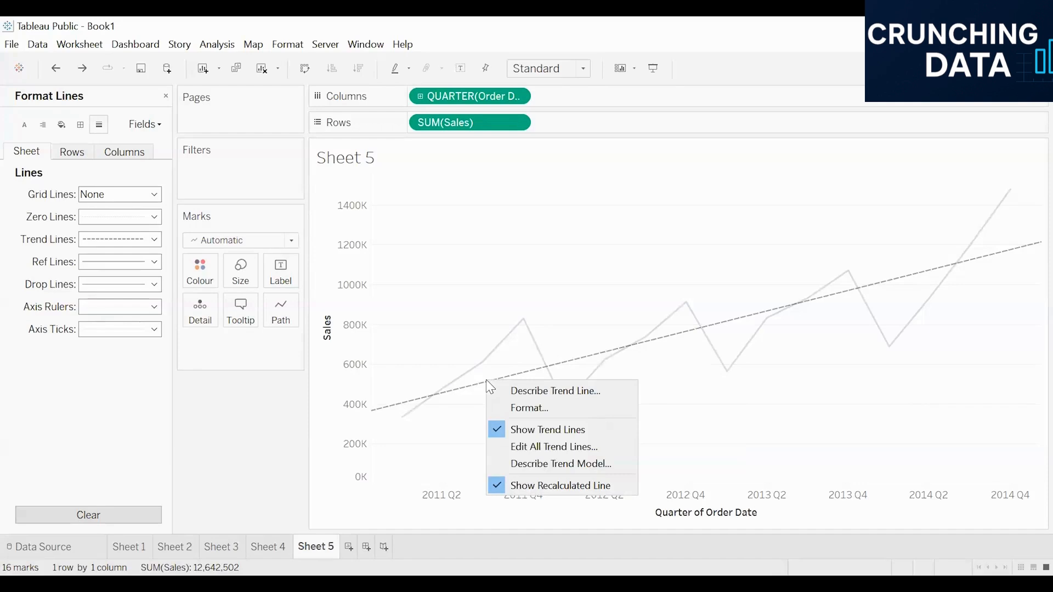
pyautogui.click(560, 408)
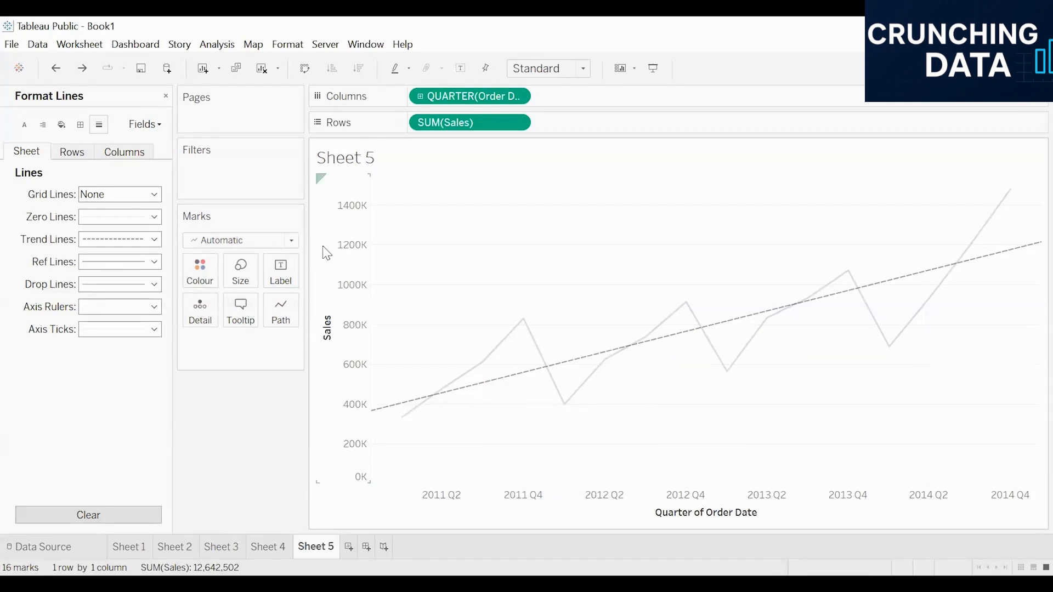
pyautogui.rightClick(478, 384)
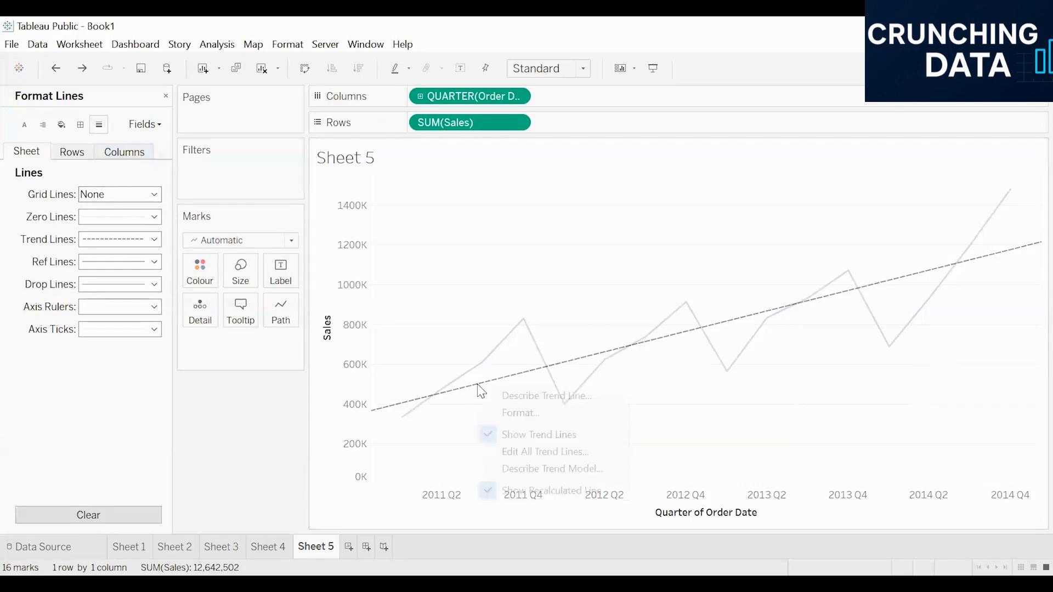
pyautogui.click(537, 411)
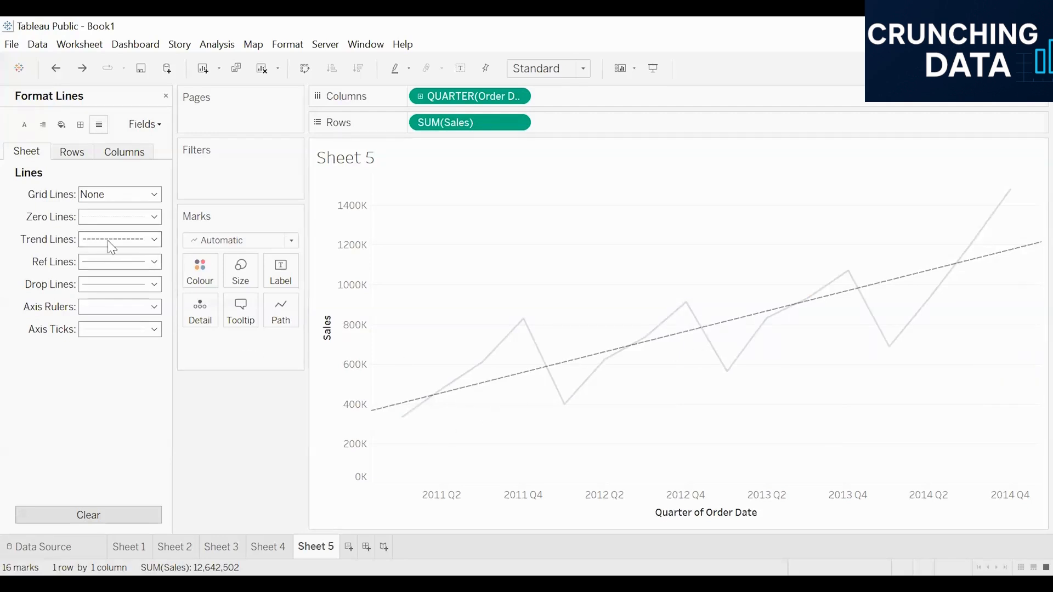
pyautogui.click(135, 242)
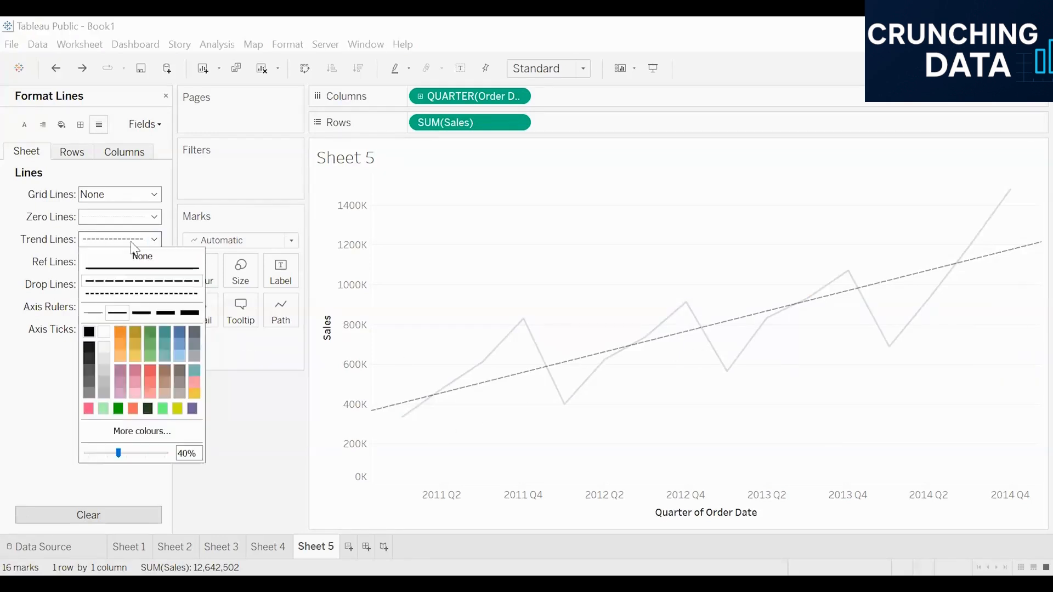
pyautogui.click(141, 313)
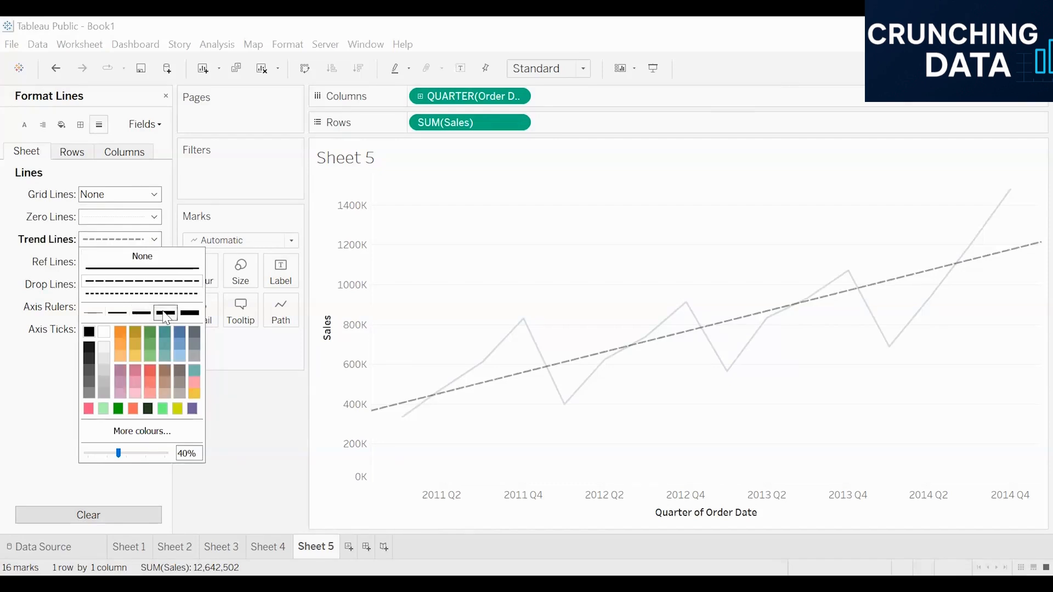
pyautogui.click(165, 314)
pyautogui.click(189, 313)
pyautogui.click(120, 283)
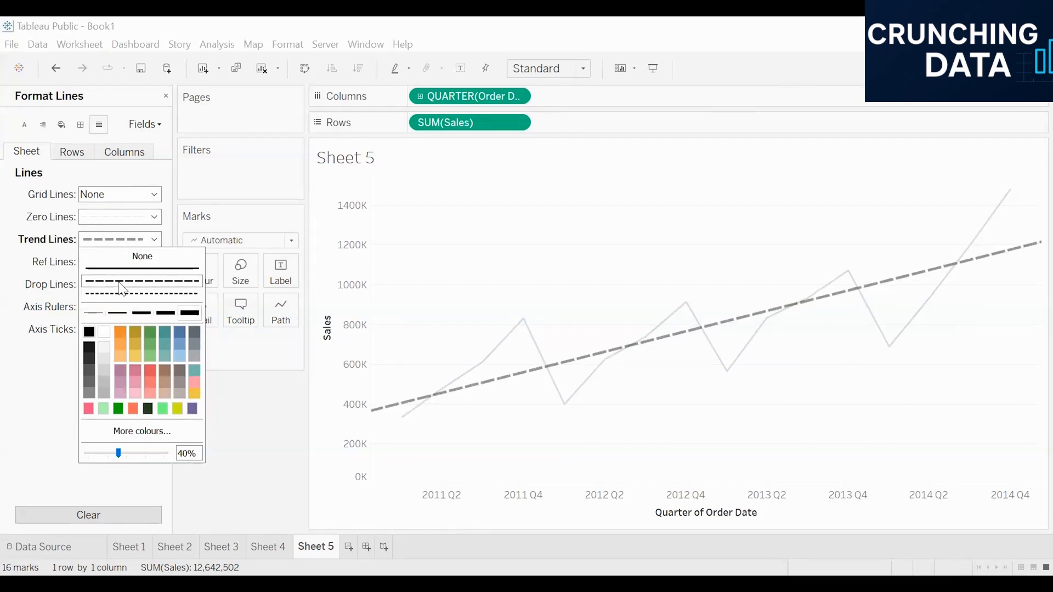
pyautogui.click(121, 294)
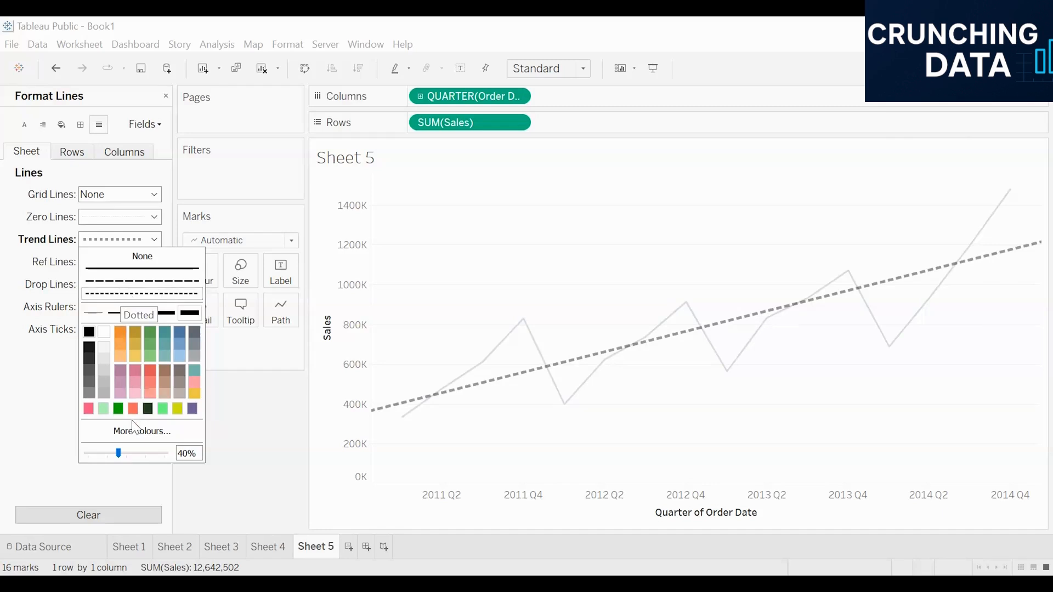
# - Colour the trend line green with 94% opacity and close the line formatting
pyautogui.click(152, 331)
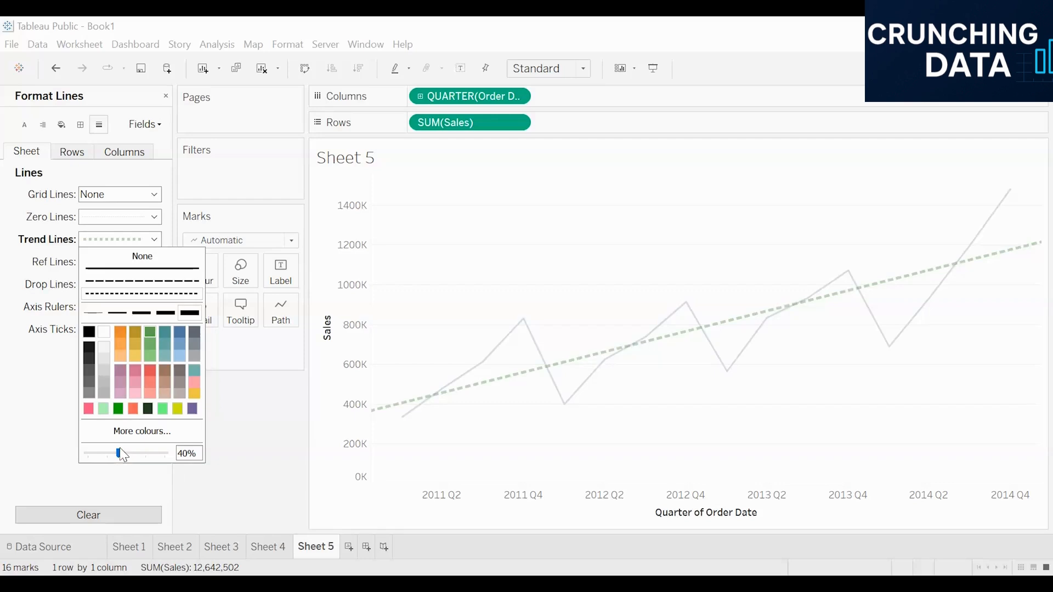
pyautogui.moveTo(118, 453); pyautogui.dragTo(159, 454)
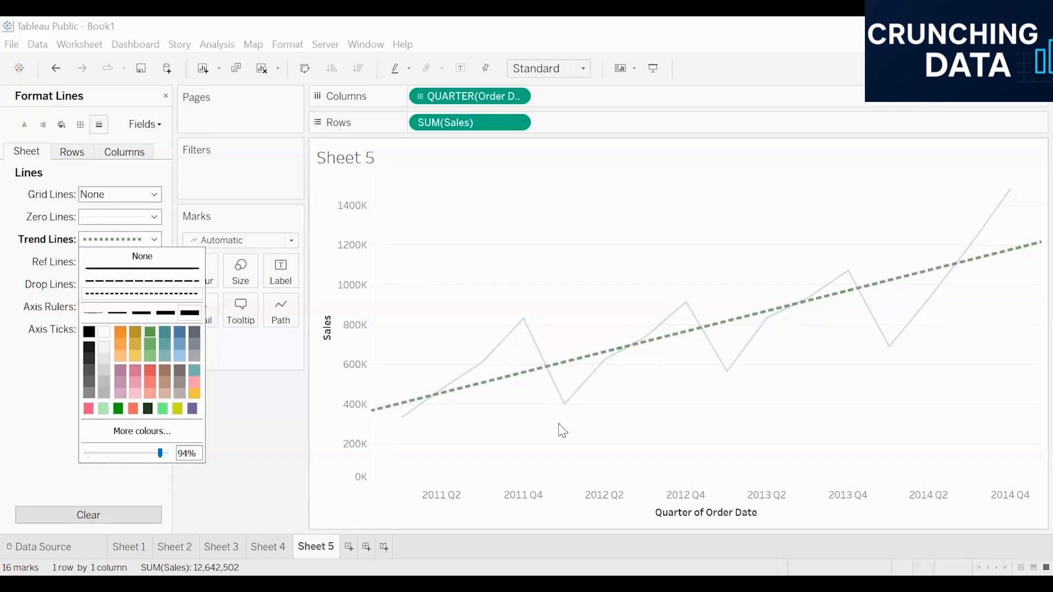
pyautogui.click(454, 291)
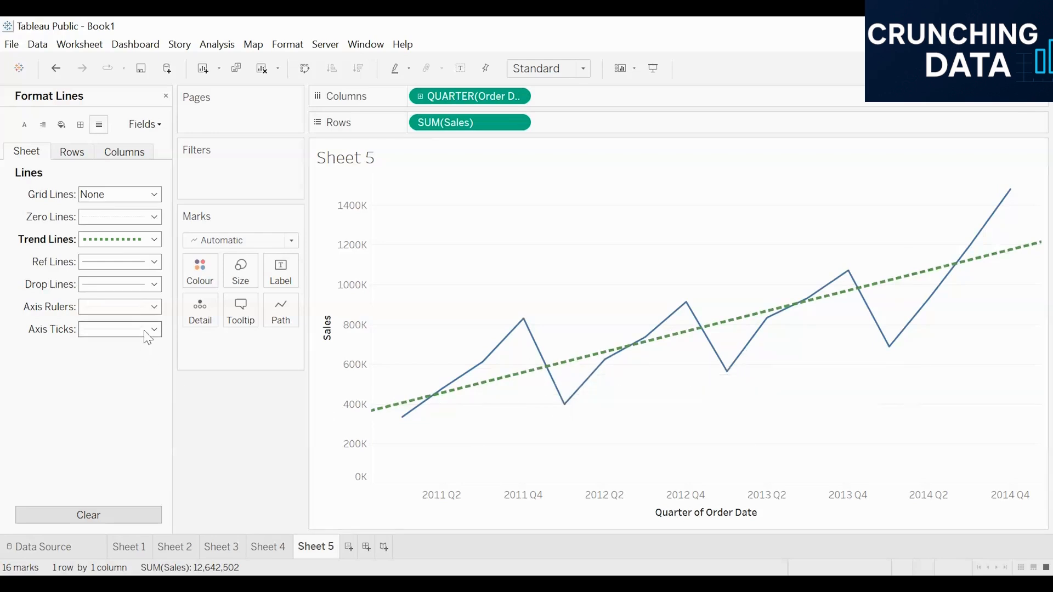
pyautogui.click(166, 98)
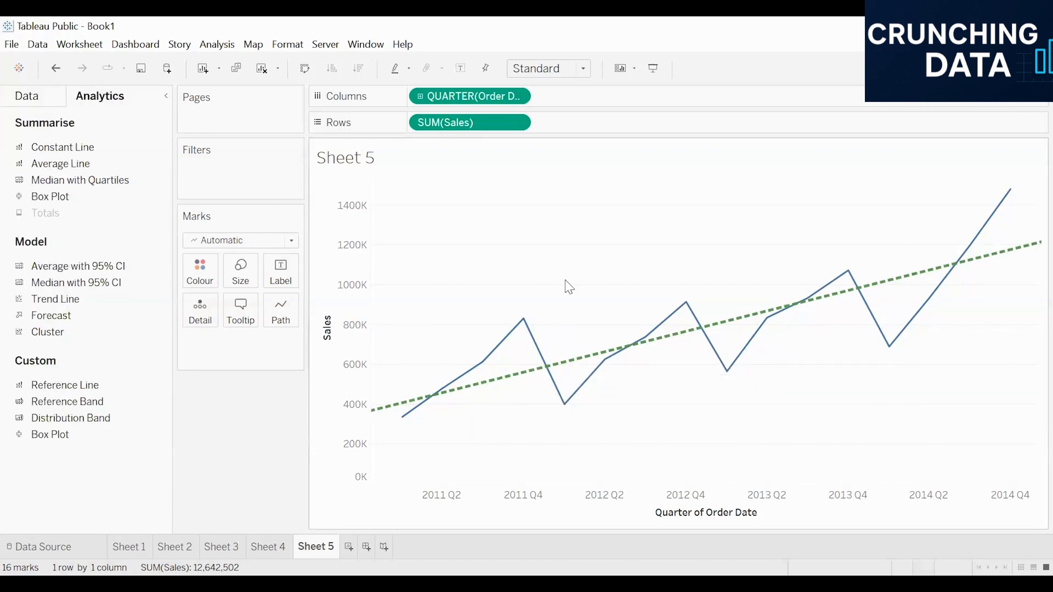
pyautogui.moveTo(491, 393)
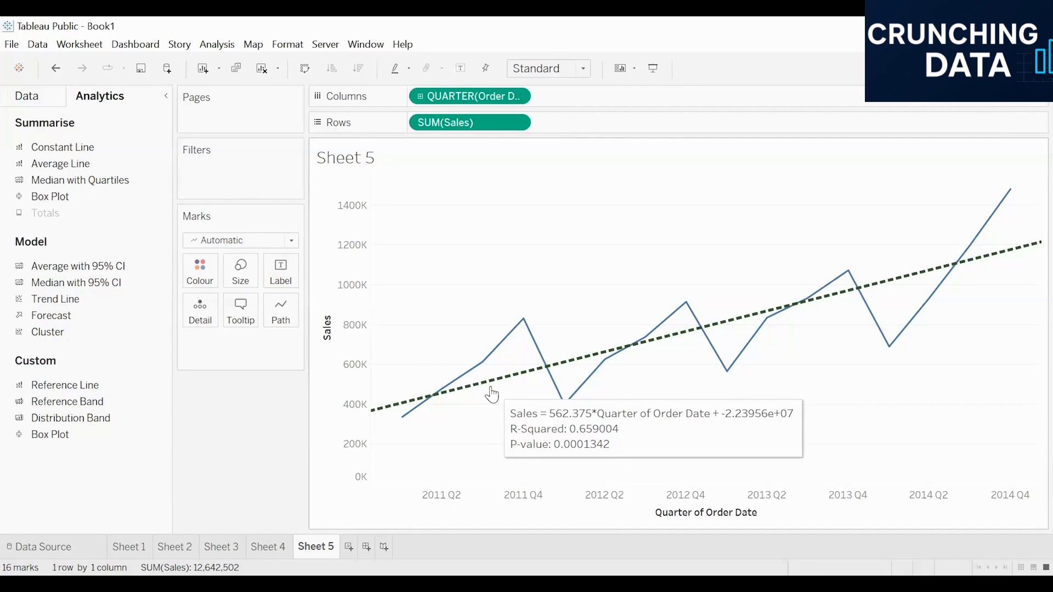
# - Create a new worksheet and build a discrete line chart of Sales by year of Order Date
pyautogui.click(352, 545)
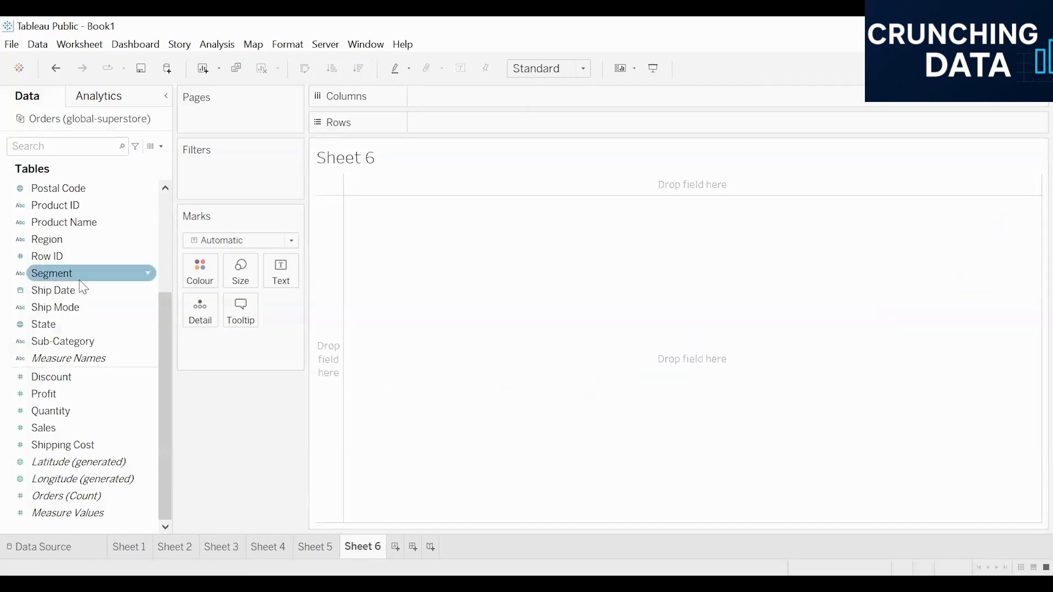
pyautogui.scroll(3, 87, 277)
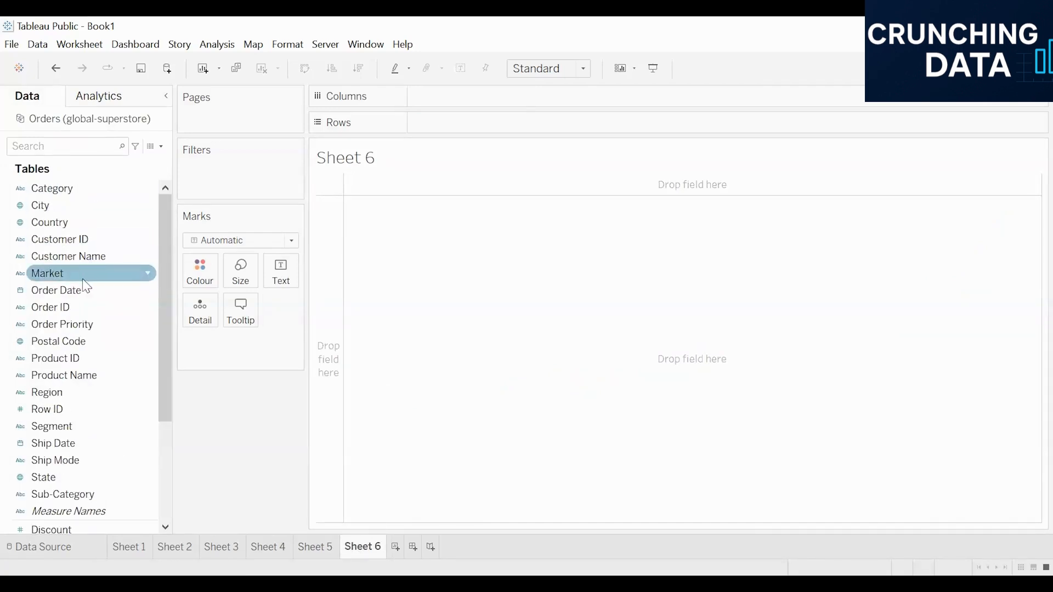
pyautogui.doubleClick(92, 293)
pyautogui.scroll(-3, 99, 430)
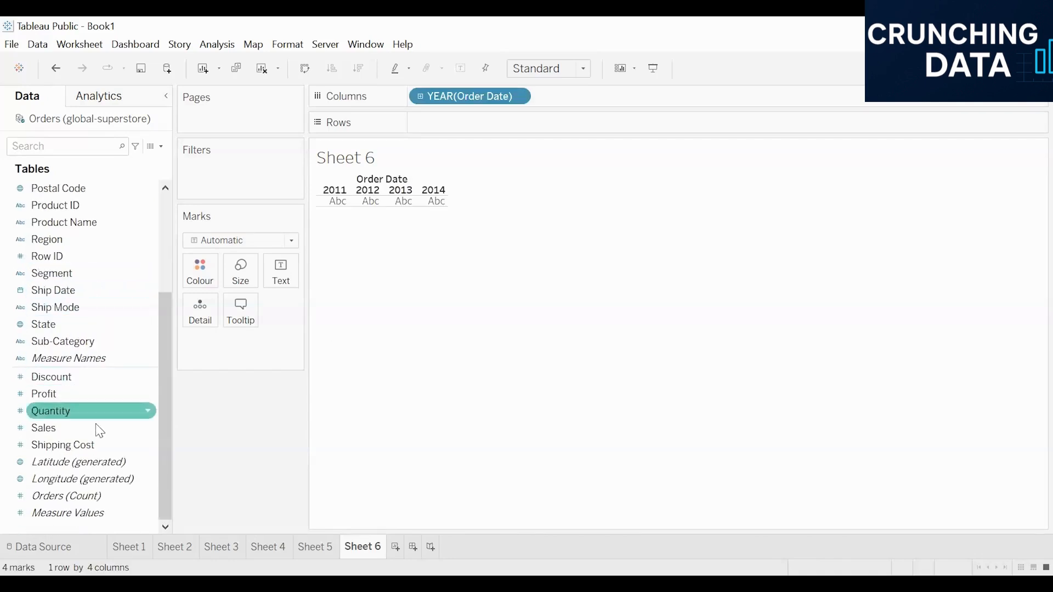
pyautogui.moveTo(100, 429); pyautogui.dragTo(287, 389)
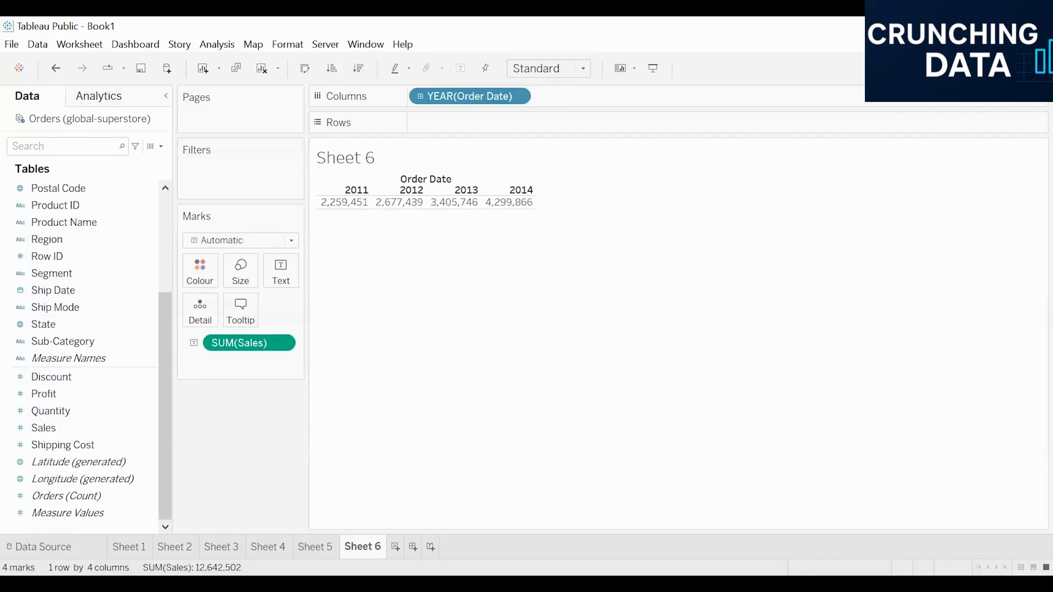
pyautogui.click(1017, 68)
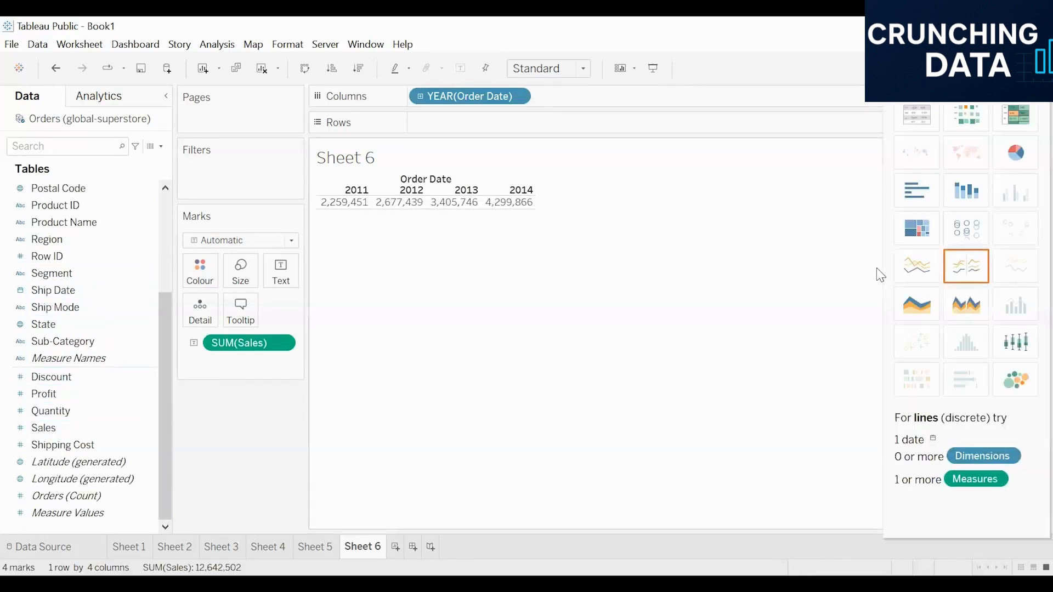
pyautogui.click(970, 264)
pyautogui.click(1017, 68)
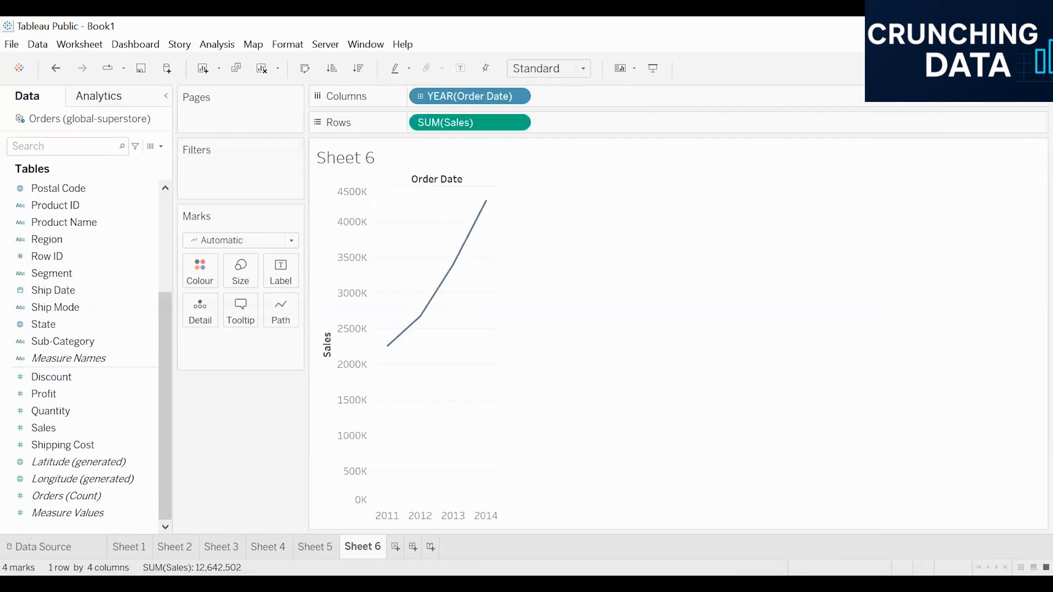
# - Fit the chart to the entire view and break Sales down by quarter of Order Date in place of year
pyautogui.click(559, 68)
pyautogui.click(557, 130)
pyautogui.click(99, 96)
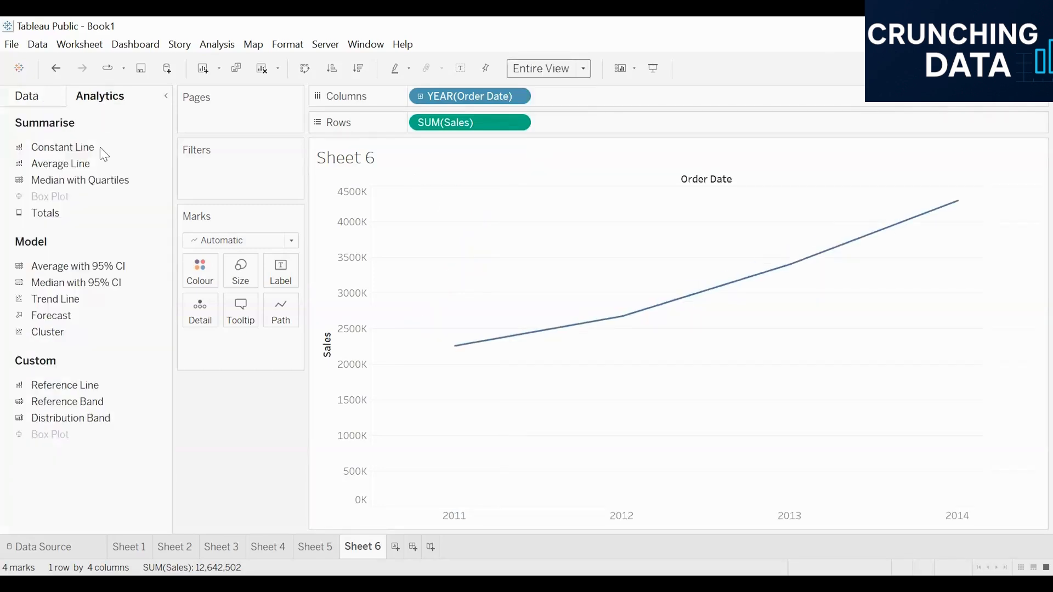
pyautogui.moveTo(59, 300); pyautogui.dragTo(47, 244)
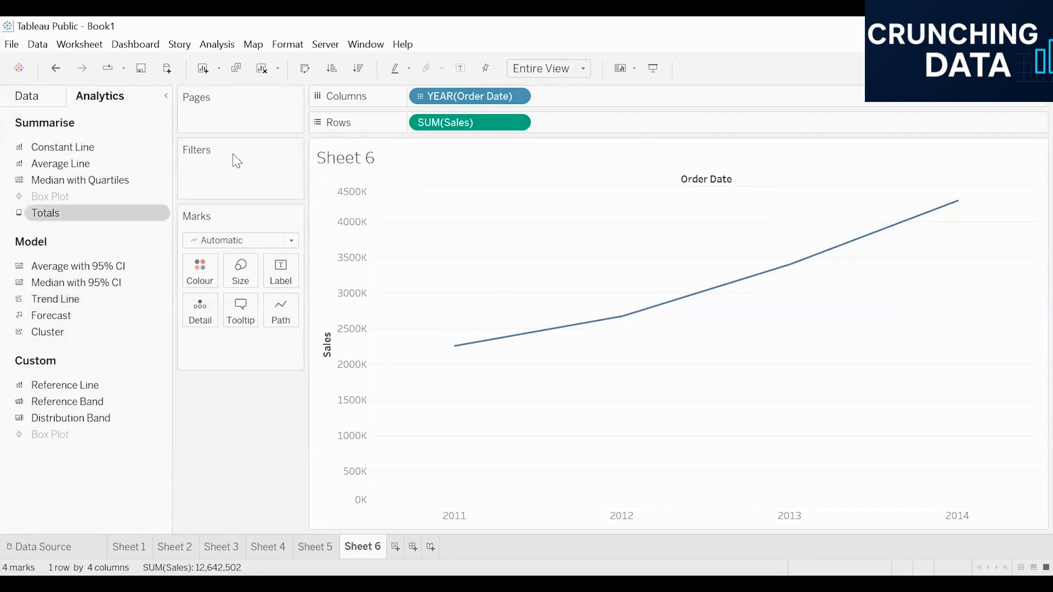
pyautogui.click(420, 98)
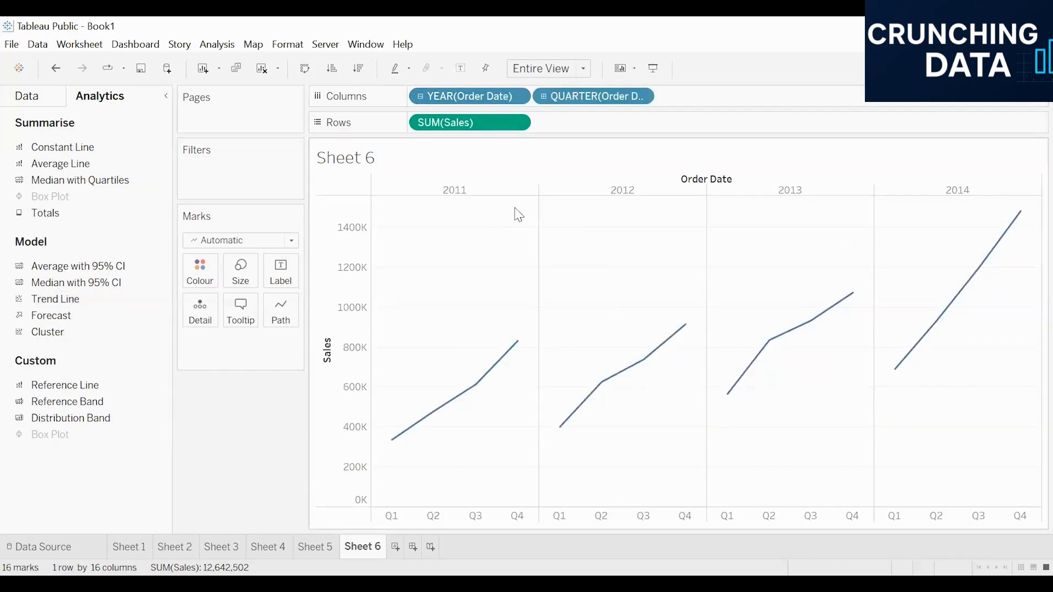
pyautogui.moveTo(486, 102); pyautogui.dragTo(88, 218)
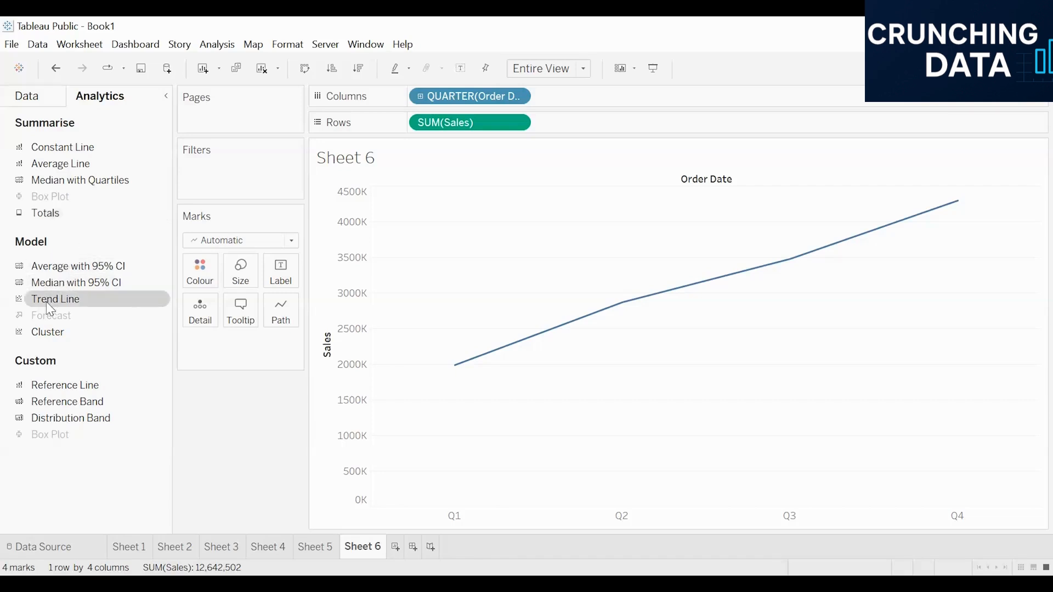
# - Add an exponential trend line to the quarterly Sales chart and inspect its equation, R-squared and P-value
pyautogui.moveTo(46, 302); pyautogui.dragTo(569, 199)
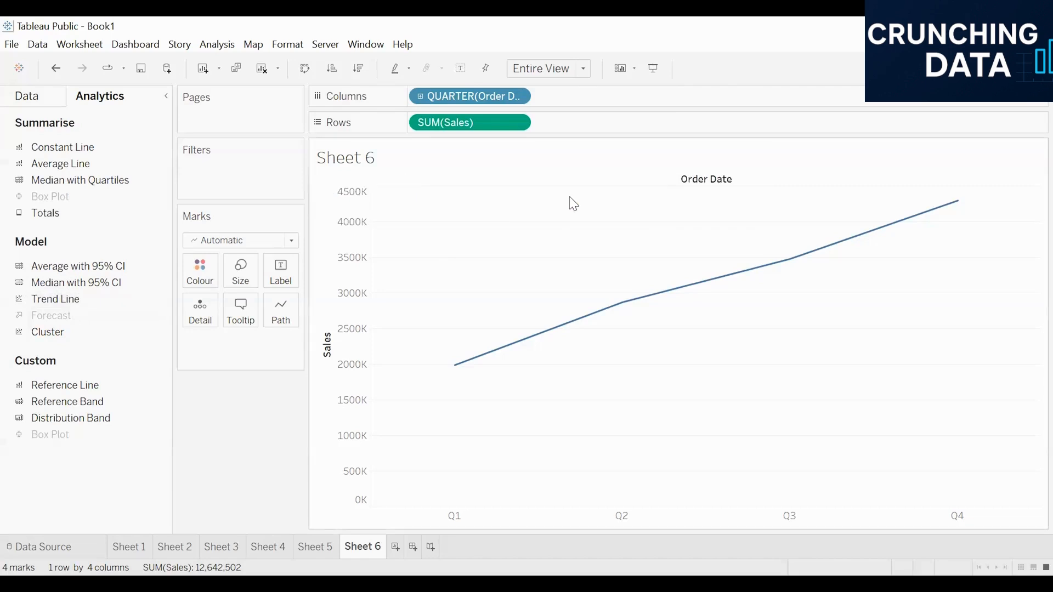
pyautogui.moveTo(460, 366)
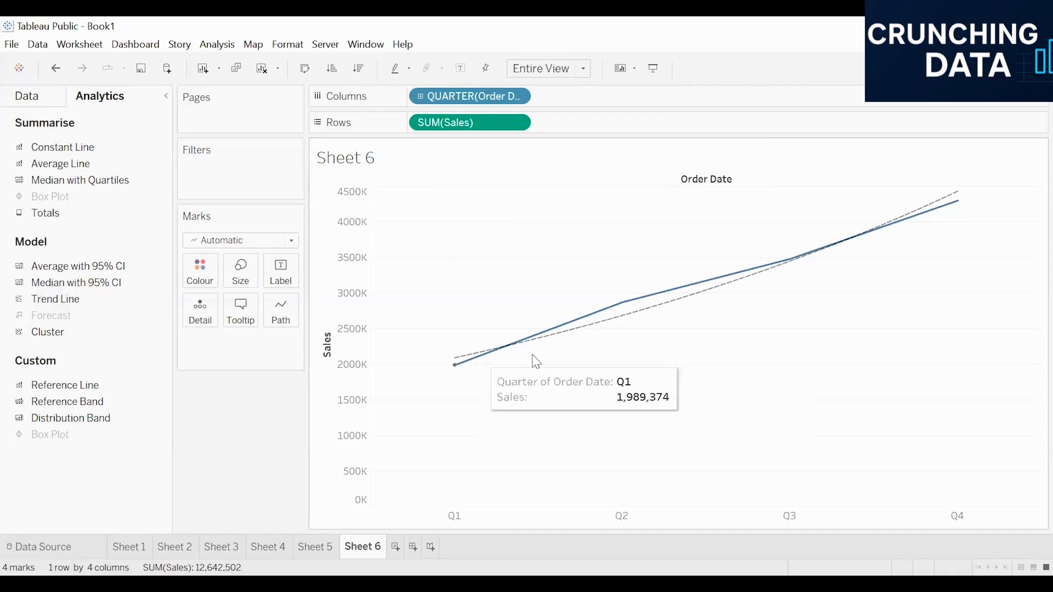
pyautogui.moveTo(737, 284)
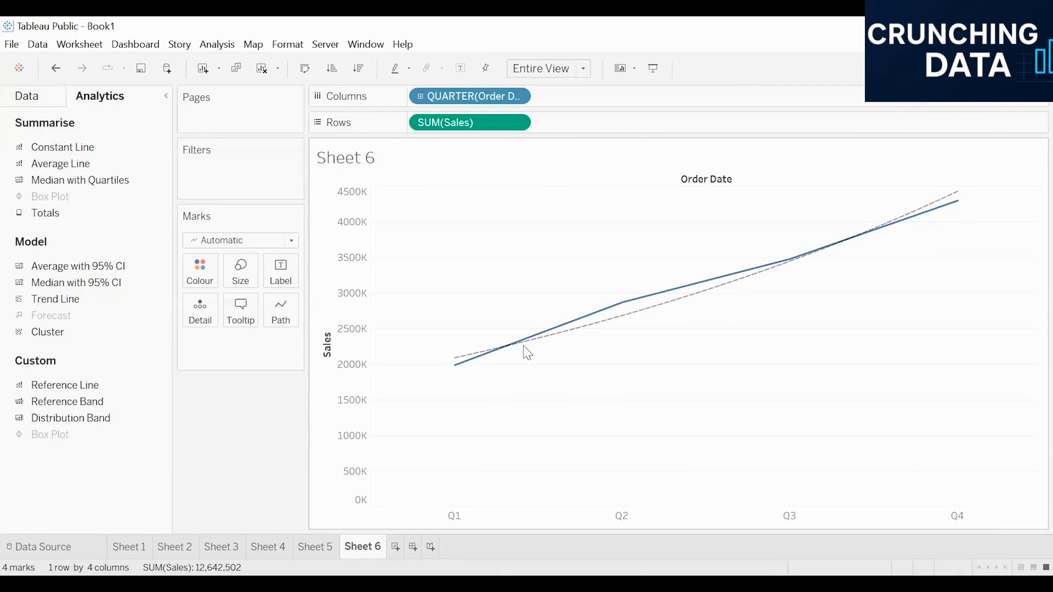
pyautogui.moveTo(432, 356)
pyautogui.moveTo(611, 318)
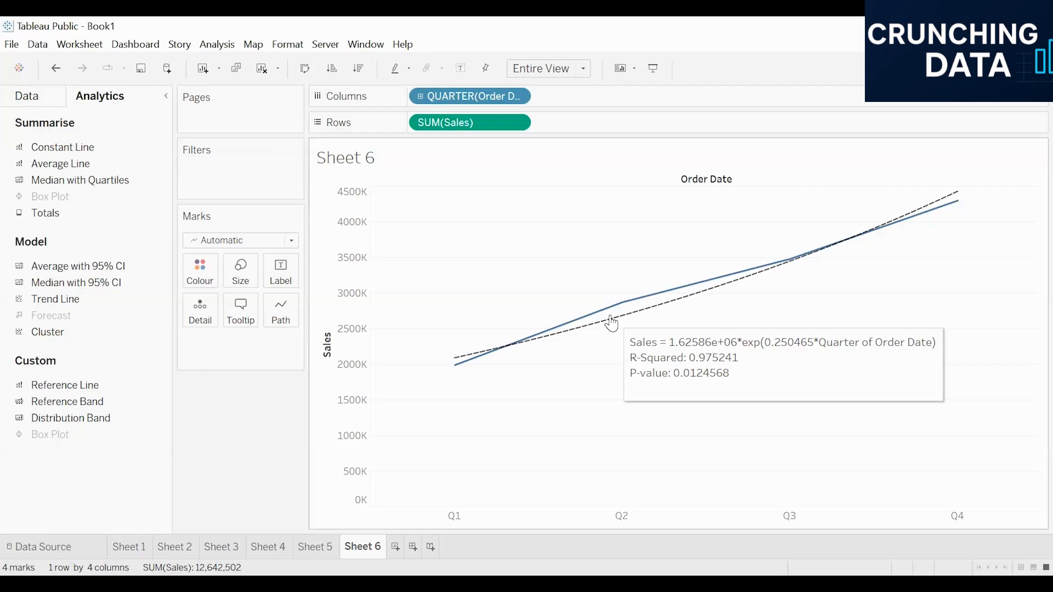
# - Compare with the continuous quarterly chart and its trend line on Sheet 5, and return to Sheet 6
pyautogui.click(311, 548)
pyautogui.moveTo(503, 383)
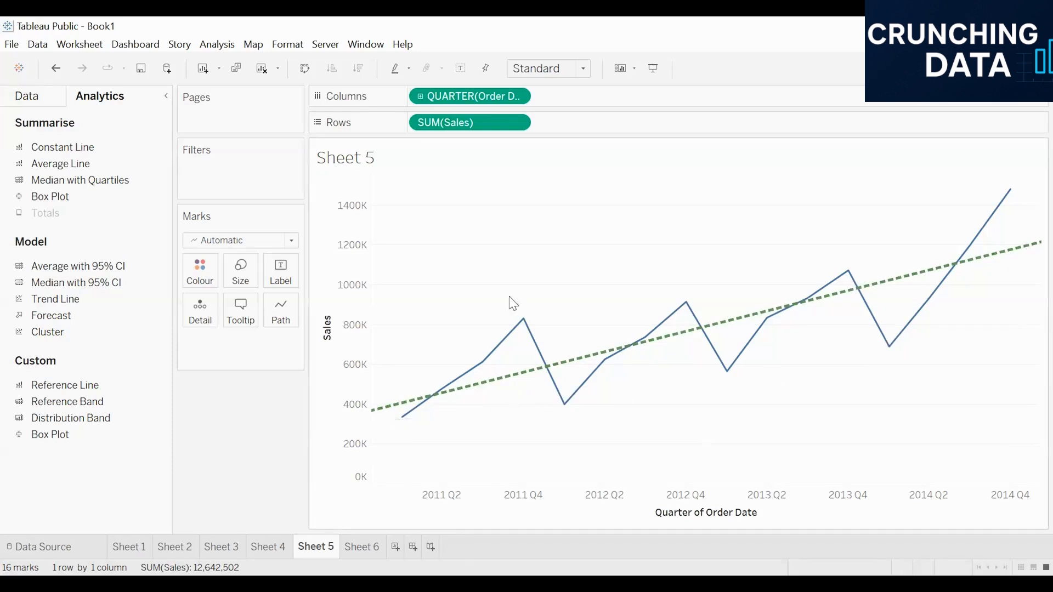
pyautogui.click(357, 550)
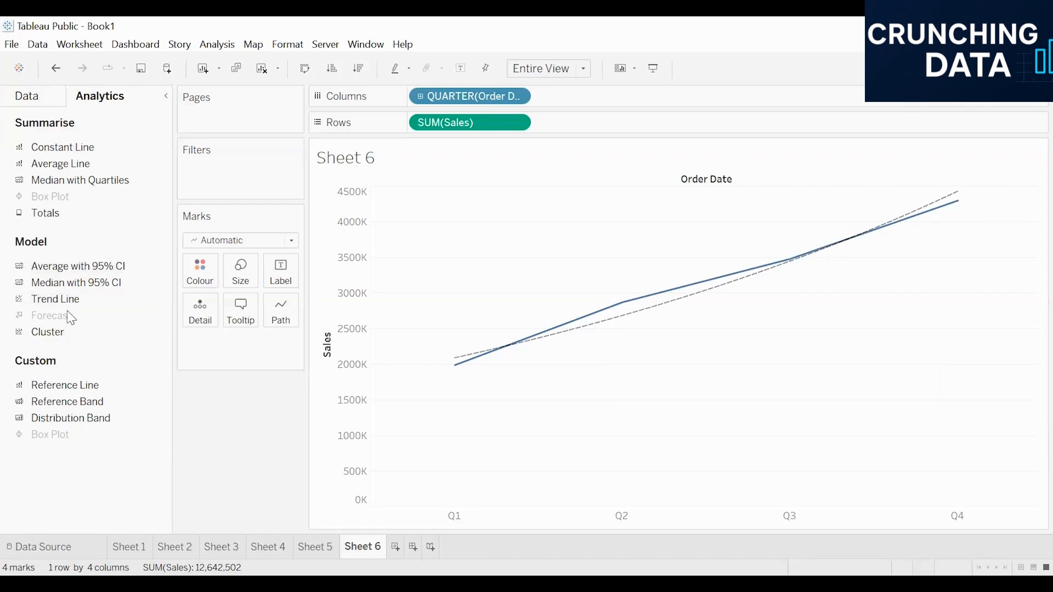
# - Replace the exponential trend line on the Sales chart with a polynomial trend line
pyautogui.moveTo(67, 304); pyautogui.dragTo(155, 296)
pyautogui.moveTo(55, 299); pyautogui.dragTo(654, 214)
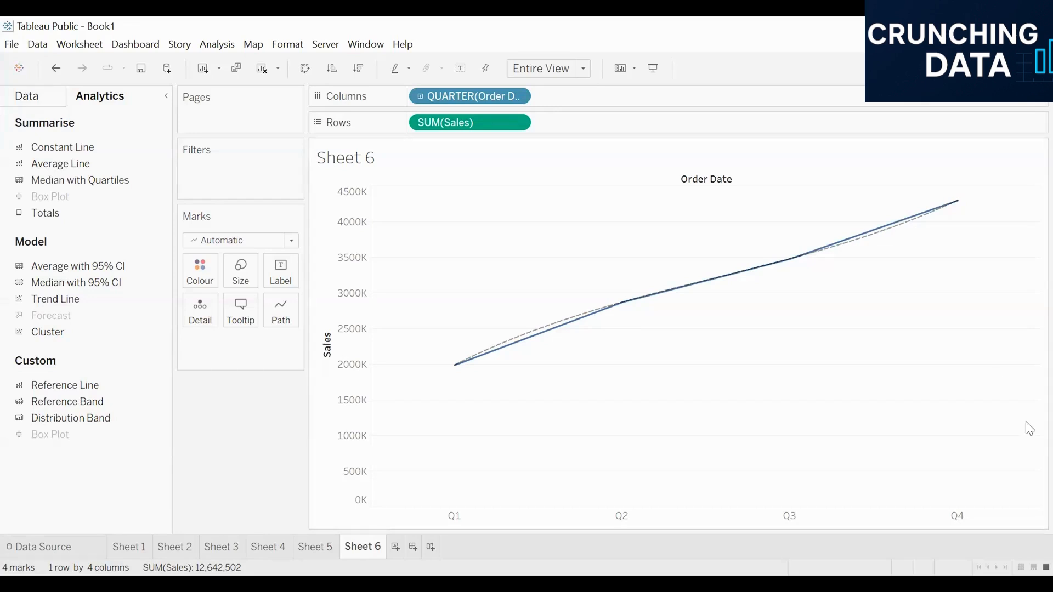
pyautogui.moveTo(527, 344)
pyautogui.moveTo(43, 300); pyautogui.dragTo(307, 267)
pyautogui.moveTo(740, 207); pyautogui.dragTo(740, 130)
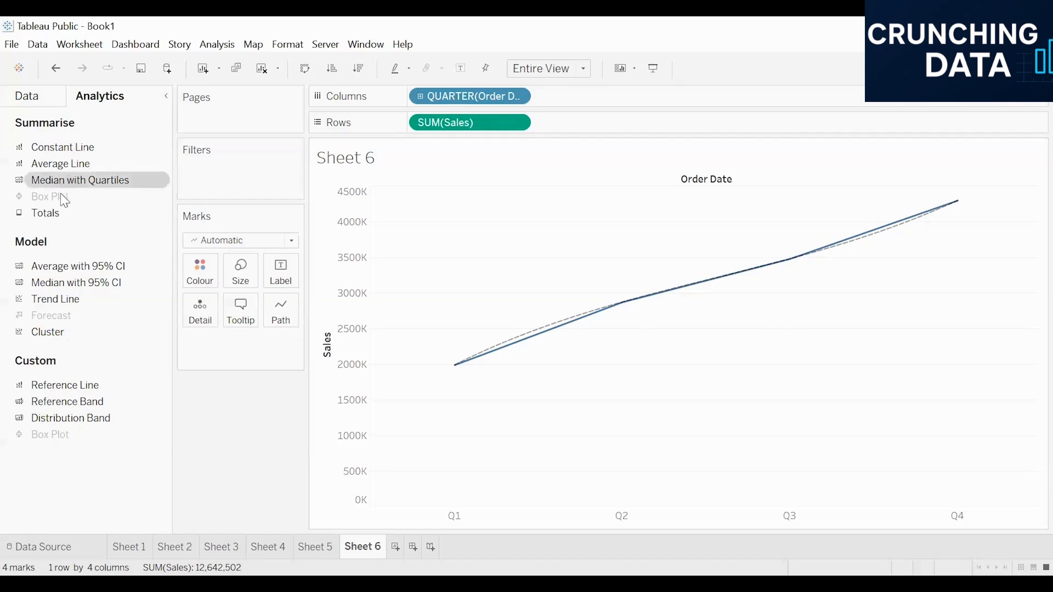
pyautogui.moveTo(96, 302); pyautogui.dragTo(141, 218)
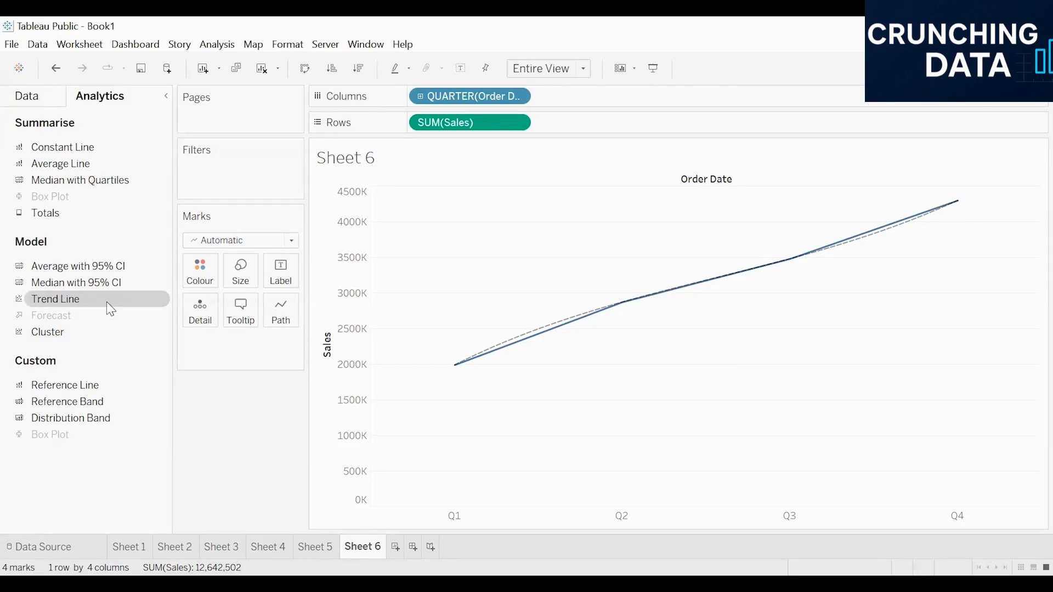
# - Select the polynomial trend line, bring up its line formatting, and clear the selection in the chart
pyautogui.click(529, 337)
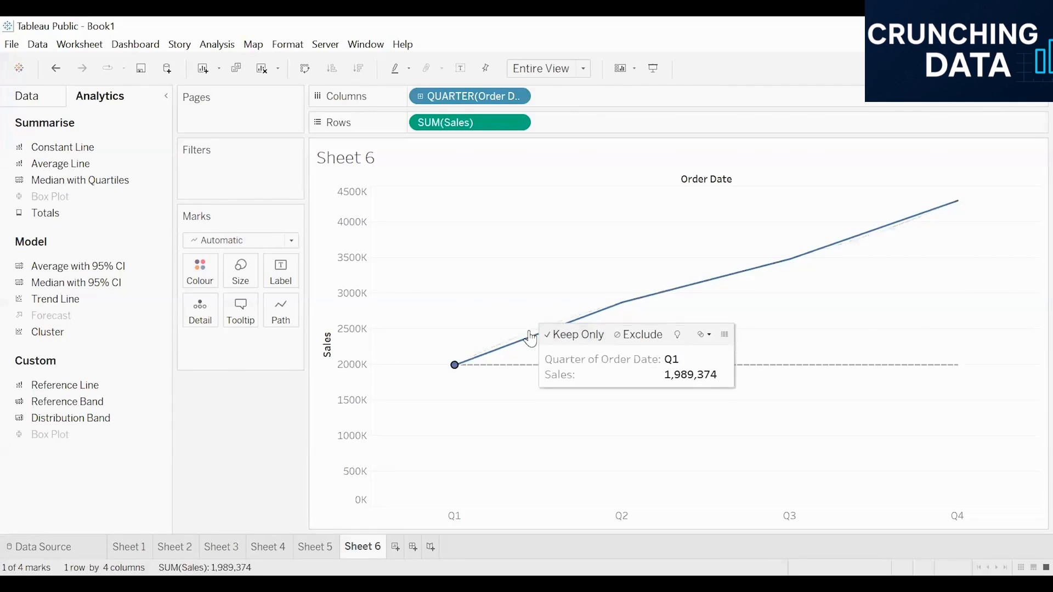
pyautogui.click(528, 336)
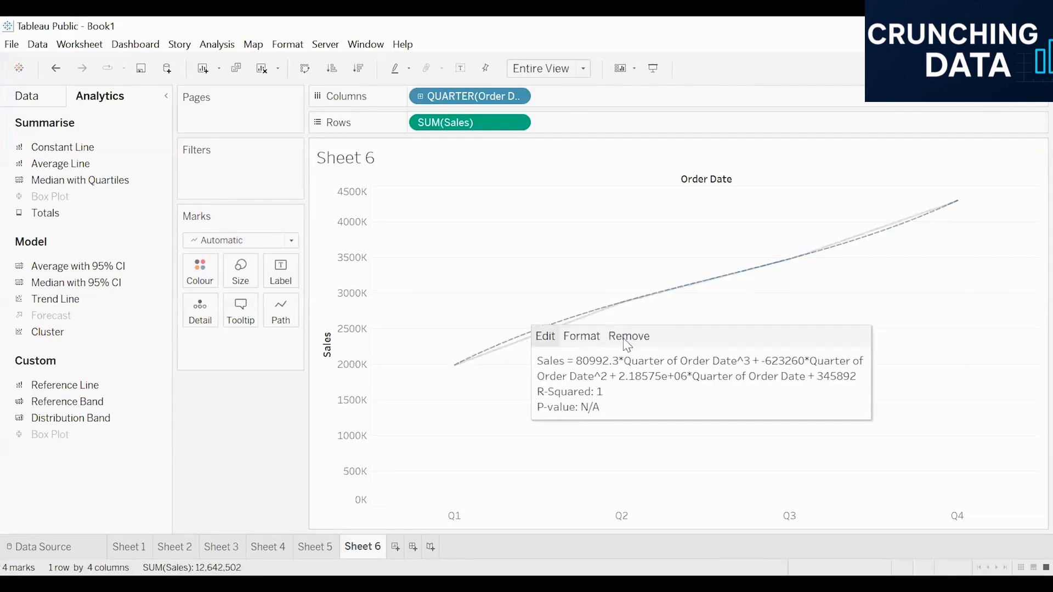
pyautogui.click(582, 337)
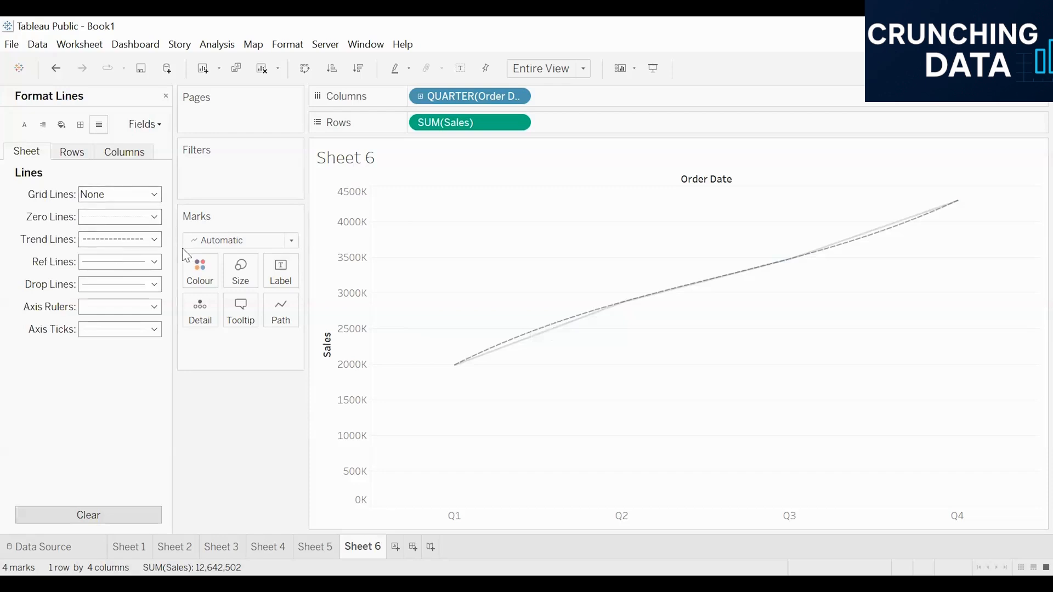
pyautogui.click(705, 243)
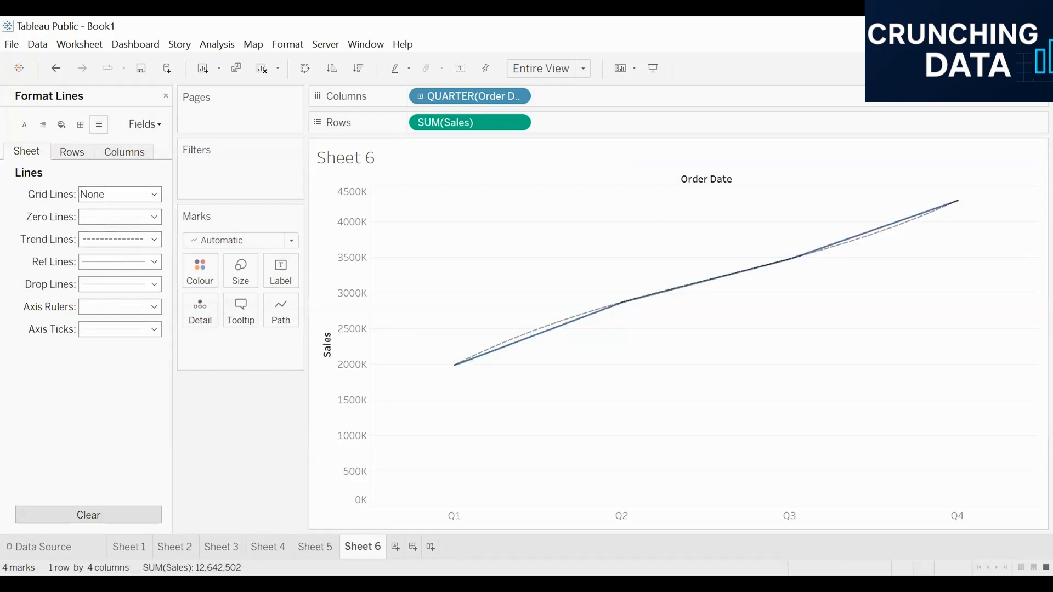